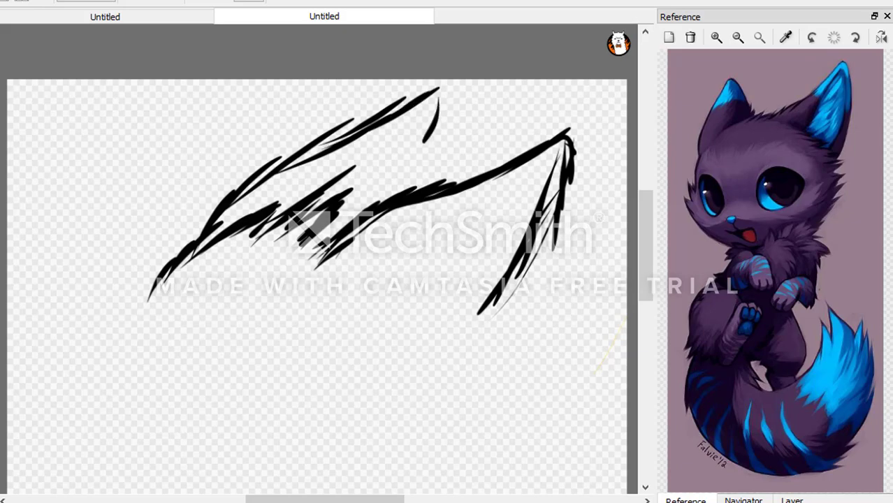
Step: Close the far ear with black strokes and extend the back-of-neck outline downward from the head
drag(430, 117, 405, 187)
drag(433, 133, 412, 186)
scroll(317, 259, down, 3)
scroll(317, 259, up, 3)
mouse_move(183, 274)
mouse_down()
mouse_move(123, 360)
mouse_move(110, 426)
mouse_up()
Step: Sketch the face profile in black, from the near ear's base along the muzzle bridge, around the nose and along the lower jaw
scroll(314, 279, down, 3)
mouse_move(492, 222)
mouse_down()
mouse_move(489, 264)
mouse_move(482, 277)
mouse_move(589, 311)
mouse_move(576, 342)
mouse_up()
drag(569, 320, 484, 421)
drag(526, 386, 483, 423)
mouse_move(494, 425)
mouse_down()
mouse_move(415, 418)
mouse_move(364, 401)
mouse_up()
Step: Draw dense, pointed black fur strokes across the cheek between the neck outline and the jaw
mouse_move(308, 278)
mouse_down()
mouse_move(236, 298)
mouse_move(221, 318)
mouse_up()
drag(268, 317, 205, 373)
drag(317, 342, 234, 438)
drag(307, 356, 266, 443)
drag(346, 364, 282, 449)
drag(311, 266, 233, 263)
drag(256, 291, 190, 340)
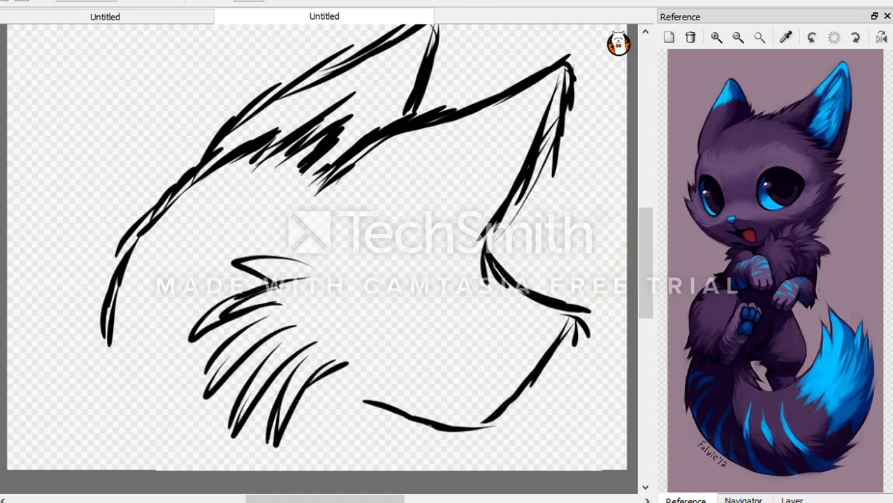
drag(285, 305, 208, 391)
drag(296, 316, 225, 415)
drag(287, 330, 248, 432)
drag(321, 378, 283, 451)
Step: Sketch the nose curve, the short line below the brow, and the mouth line with small marks on the muzzle
drag(567, 315, 538, 349)
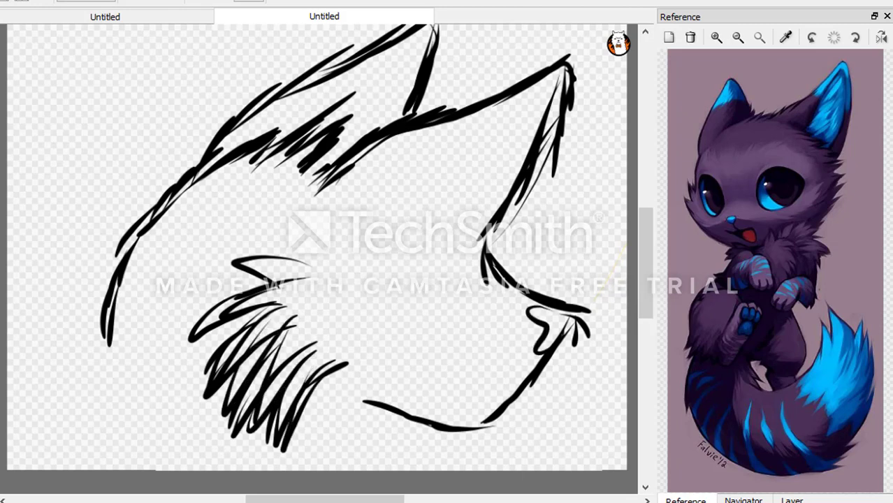
drag(483, 245, 470, 328)
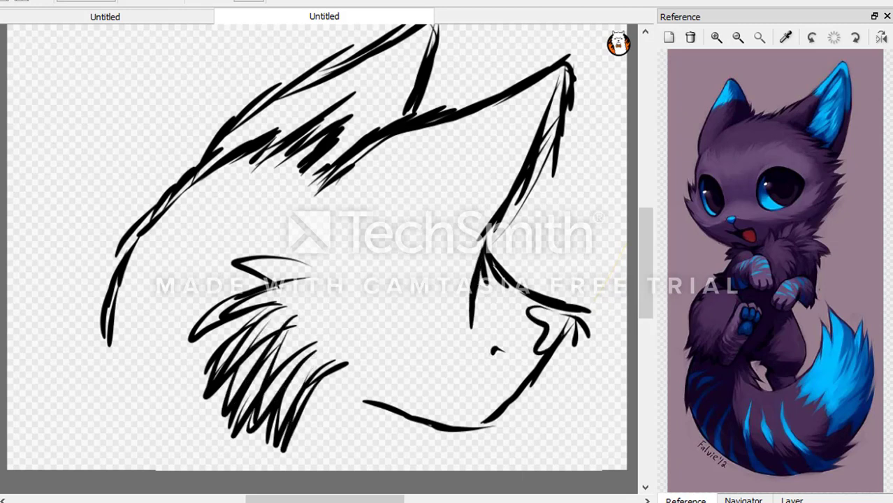
mouse_move(540, 357)
mouse_down()
mouse_move(466, 412)
mouse_move(396, 395)
mouse_move(491, 405)
mouse_up()
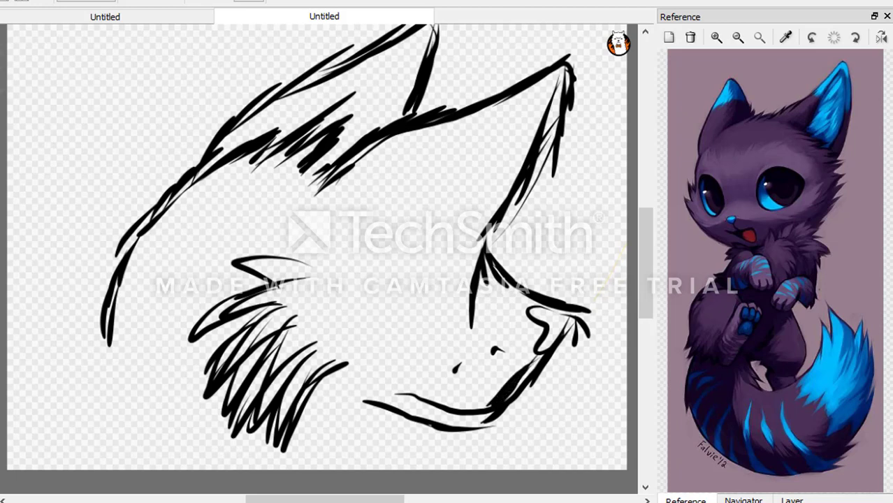
Step: Try a translucent blue line from the brow down to the corner of the mouth
mouse_move(480, 274)
mouse_down()
mouse_move(419, 370)
mouse_move(366, 402)
mouse_move(365, 433)
mouse_move(454, 339)
mouse_up()
key(ctrl+z)
key(ctrl+z)
key(ctrl+z)
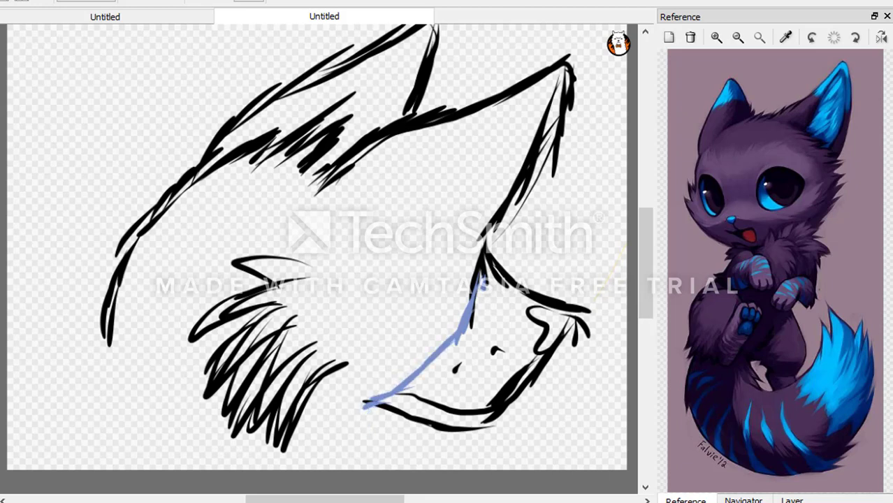
Step: Thicken the back-of-neck outline with overlapping black strokes and draw curved base lines across both ears
drag(116, 257, 97, 363)
drag(112, 274, 102, 384)
drag(97, 320, 95, 392)
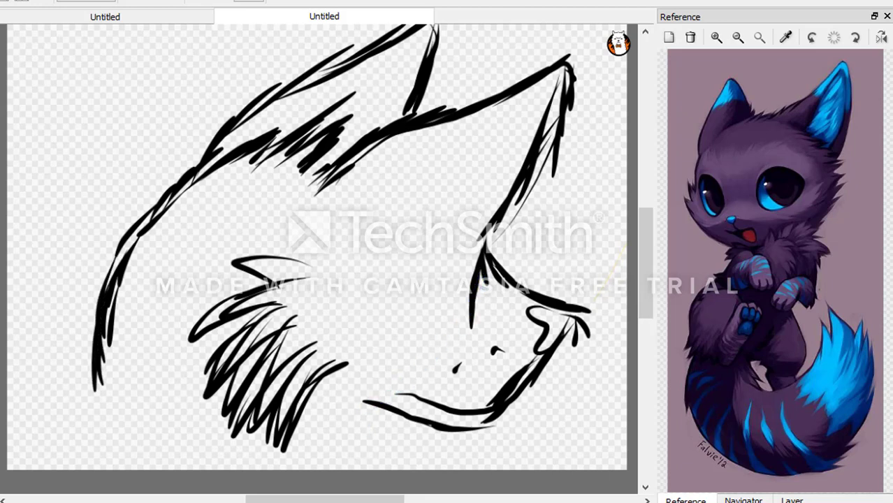
mouse_move(155, 216)
mouse_down()
mouse_move(97, 308)
mouse_move(88, 363)
mouse_up()
drag(395, 134, 492, 222)
mouse_move(300, 89)
mouse_down()
mouse_move(379, 116)
mouse_move(401, 150)
mouse_up()
Step: Extend the neck outline to the canvas's lower edge and sketch zigzag fur beneath the jaw
drag(107, 318, 105, 418)
mouse_move(367, 405)
mouse_down()
mouse_move(394, 430)
mouse_move(337, 456)
mouse_move(351, 494)
mouse_up()
drag(93, 340, 100, 440)
drag(88, 374, 83, 471)
drag(85, 393, 96, 471)
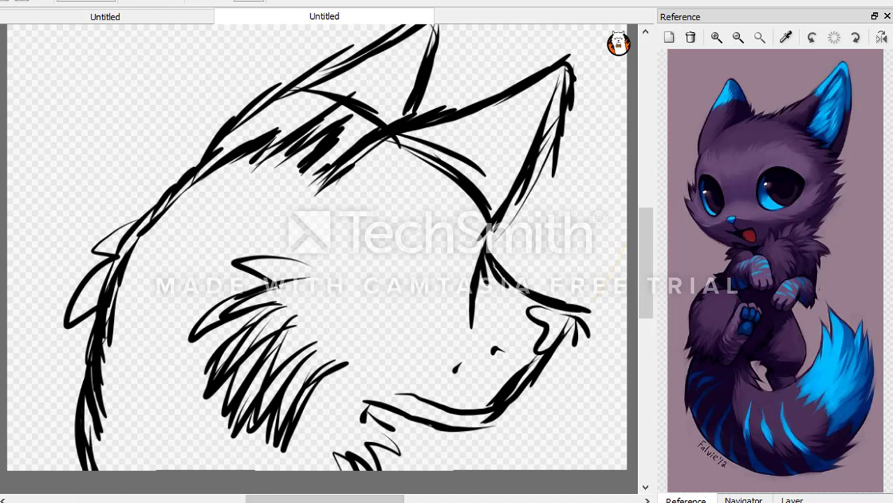
Step: Outline a series of tapering stripes running from the back of the neck toward the cheek fur
mouse_move(159, 218)
mouse_down()
mouse_move(239, 235)
mouse_move(265, 254)
mouse_up()
drag(266, 253, 133, 264)
drag(150, 216, 229, 225)
drag(110, 307, 207, 327)
mouse_move(204, 323)
mouse_down()
mouse_move(85, 348)
mouse_move(191, 326)
mouse_up()
drag(103, 385, 217, 426)
drag(114, 410, 202, 423)
drag(92, 423, 229, 439)
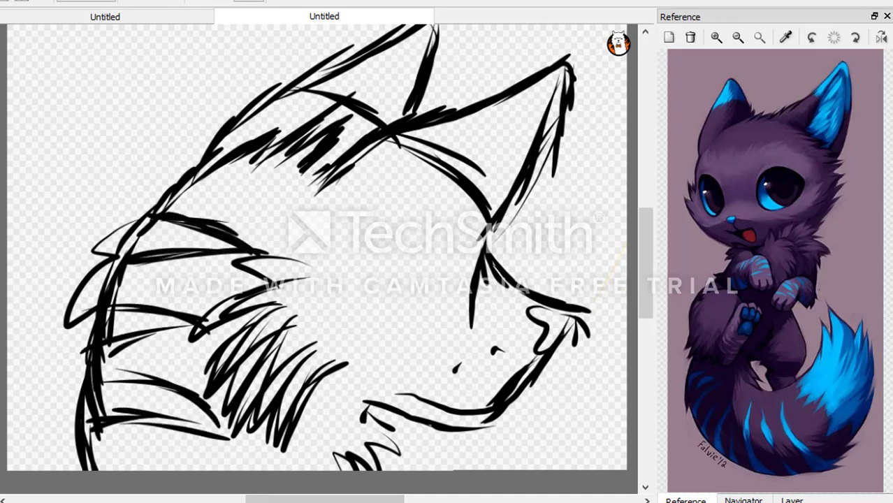
drag(104, 374, 220, 434)
mouse_move(92, 446)
mouse_down()
mouse_move(190, 442)
mouse_move(282, 455)
mouse_up()
mouse_move(192, 445)
mouse_down()
mouse_move(287, 463)
mouse_move(221, 470)
mouse_up()
Step: Outline a large curved stripe sweeping from the upper neck across the head to a point behind the face
mouse_move(202, 170)
mouse_down()
mouse_move(303, 198)
mouse_move(329, 229)
mouse_up()
drag(281, 197, 406, 254)
mouse_move(393, 263)
mouse_down()
mouse_move(321, 263)
mouse_move(266, 216)
mouse_up()
drag(330, 266, 218, 202)
mouse_move(268, 242)
mouse_down()
mouse_move(175, 201)
mouse_move(315, 269)
mouse_up()
drag(322, 262, 408, 256)
Step: Add black strokes between the middle neck stripes to define thinner markings
drag(121, 283, 201, 271)
mouse_move(218, 275)
mouse_down()
mouse_move(136, 289)
mouse_move(109, 305)
mouse_up()
drag(162, 269, 220, 275)
drag(104, 366, 222, 361)
drag(160, 376, 200, 379)
drag(103, 381, 201, 373)
drag(106, 361, 196, 344)
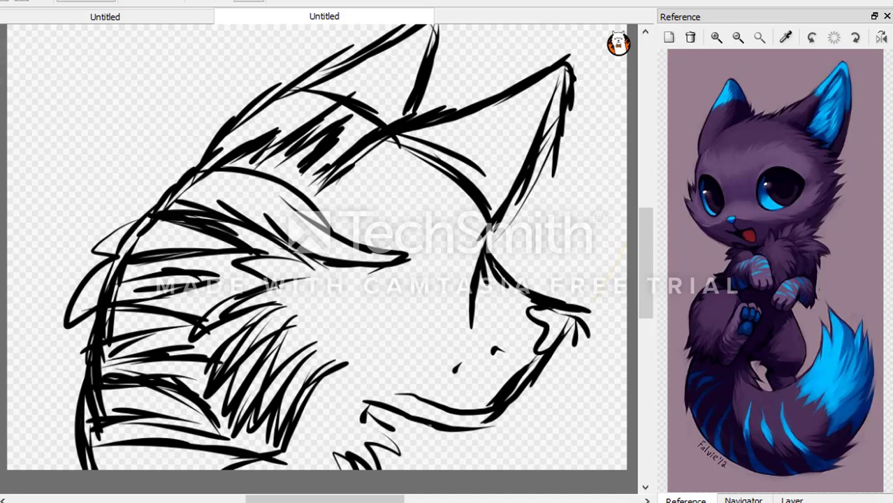
click(318, 248)
key(ctrl+z)
Step: Show the layer list and paint the large curved upper stripe cyan on Layer1
click(743, 500)
click(791, 500)
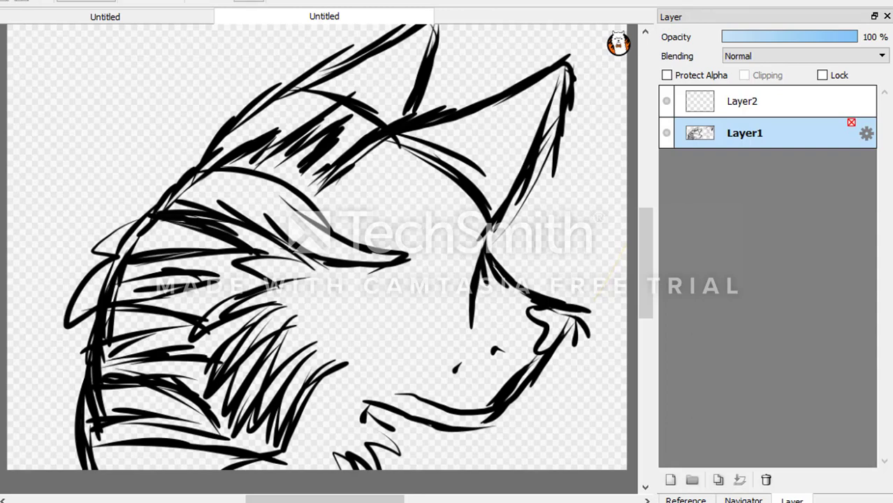
drag(192, 198, 235, 179)
mouse_move(180, 199)
mouse_down()
mouse_move(306, 217)
mouse_move(352, 257)
mouse_move(392, 263)
mouse_up()
mouse_move(349, 241)
mouse_down()
mouse_move(315, 241)
mouse_move(241, 190)
mouse_move(293, 202)
mouse_up()
drag(177, 201, 226, 176)
drag(201, 182, 259, 198)
drag(196, 200, 232, 204)
drag(274, 227, 322, 260)
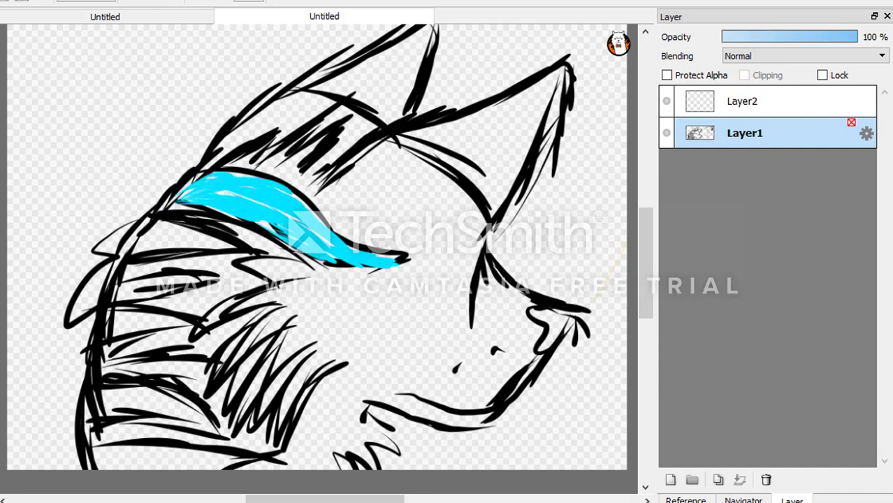
Step: Paint the second and third neck stripes from the top cyan
drag(142, 254, 224, 246)
drag(162, 228, 230, 252)
mouse_move(148, 234)
mouse_down()
mouse_move(133, 257)
mouse_move(208, 232)
mouse_move(195, 227)
mouse_up()
mouse_move(153, 227)
mouse_down()
mouse_move(137, 259)
mouse_move(209, 249)
mouse_up()
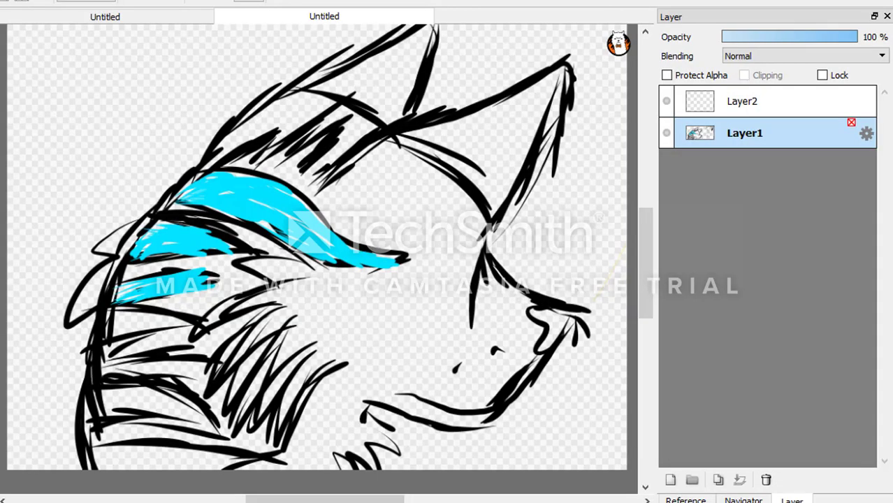
Step: Paint the fourth neck stripe and the wide stripe on the lower neck cyan
mouse_move(114, 325)
mouse_down()
mouse_move(178, 322)
mouse_move(113, 316)
mouse_move(162, 336)
mouse_move(189, 321)
mouse_up()
mouse_move(99, 398)
mouse_down()
mouse_move(196, 411)
mouse_move(192, 424)
mouse_up()
mouse_move(162, 389)
mouse_down()
mouse_move(211, 420)
mouse_move(190, 407)
mouse_up()
mouse_move(103, 395)
mouse_down()
mouse_move(177, 410)
mouse_move(155, 392)
mouse_move(102, 411)
mouse_up()
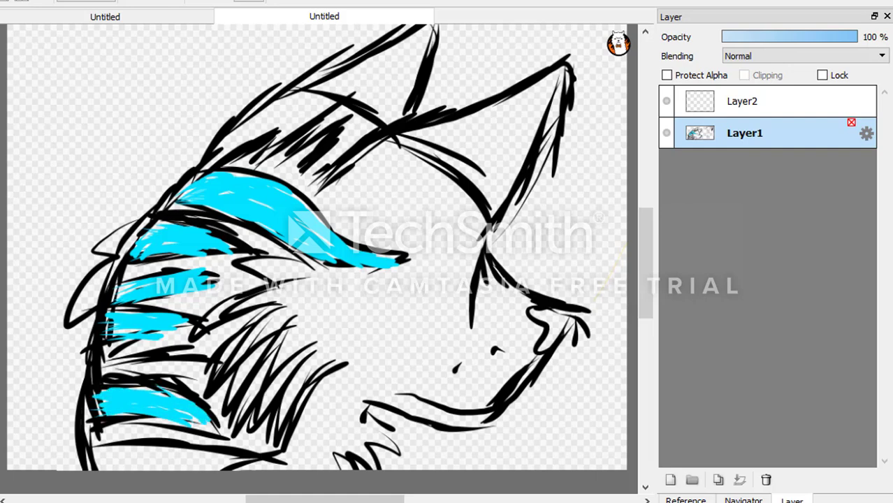
Step: Paint the lowest stripe at the canvas edge and the thin stripe on the mid-neck cyan
mouse_move(125, 467)
mouse_down()
mouse_move(224, 458)
mouse_move(113, 469)
mouse_up()
drag(199, 462, 94, 458)
mouse_move(94, 461)
mouse_down()
mouse_move(182, 454)
mouse_move(95, 450)
mouse_up()
mouse_move(91, 456)
mouse_down()
mouse_move(195, 451)
mouse_move(249, 462)
mouse_up()
drag(240, 463, 208, 469)
drag(144, 482, 104, 450)
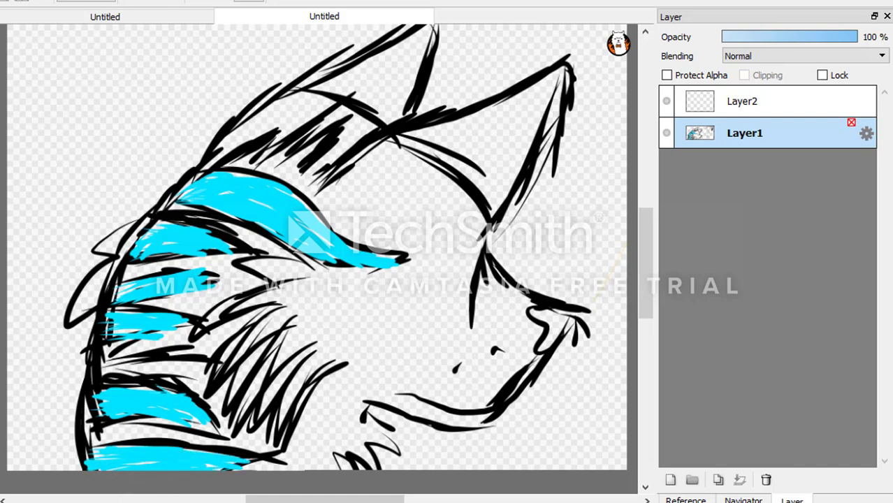
drag(174, 355, 98, 368)
Step: Fill the inside of the near ear with cyan strokes and add a cyan line along its base
mouse_move(402, 144)
mouse_down()
mouse_move(469, 134)
mouse_move(384, 146)
mouse_move(521, 105)
mouse_move(503, 170)
mouse_up()
drag(557, 89, 487, 218)
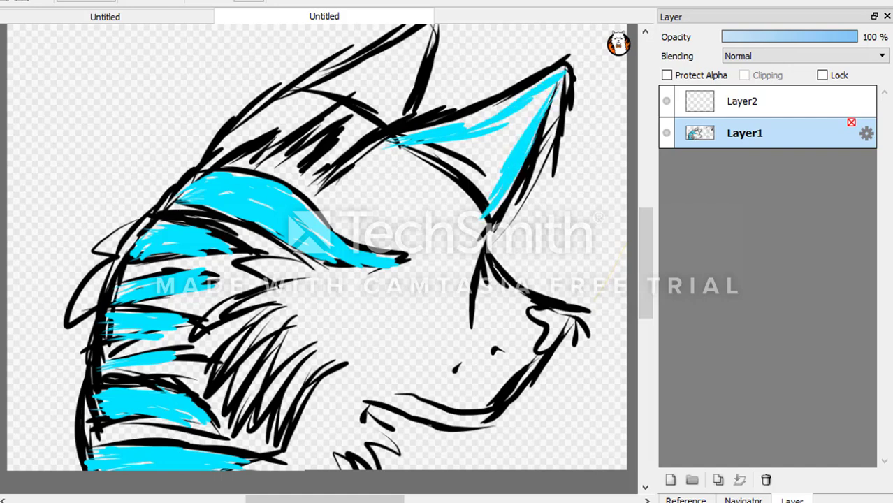
mouse_move(541, 105)
mouse_down()
mouse_move(463, 179)
mouse_move(423, 161)
mouse_up()
mouse_move(515, 102)
mouse_down()
mouse_move(451, 176)
mouse_move(433, 162)
mouse_move(491, 208)
mouse_move(552, 99)
mouse_move(466, 128)
mouse_up()
click(743, 500)
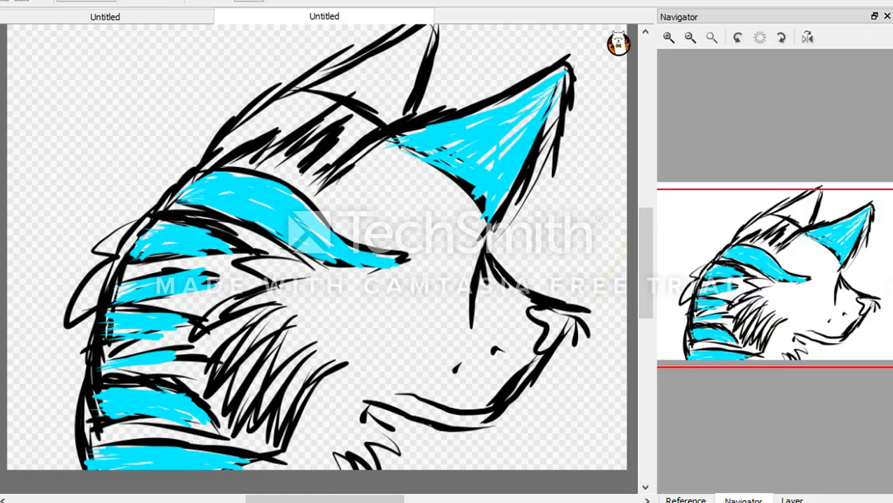
drag(542, 105, 500, 155)
drag(492, 118, 466, 128)
drag(530, 91, 491, 109)
drag(447, 171, 387, 157)
Step: Paint the tip and inner part of the far ear cyan
mouse_move(417, 52)
mouse_down()
mouse_move(315, 96)
mouse_move(391, 120)
mouse_move(335, 103)
mouse_up()
drag(395, 94, 362, 138)
mouse_move(409, 53)
mouse_down()
mouse_move(373, 128)
mouse_move(341, 107)
mouse_up()
drag(432, 30, 331, 112)
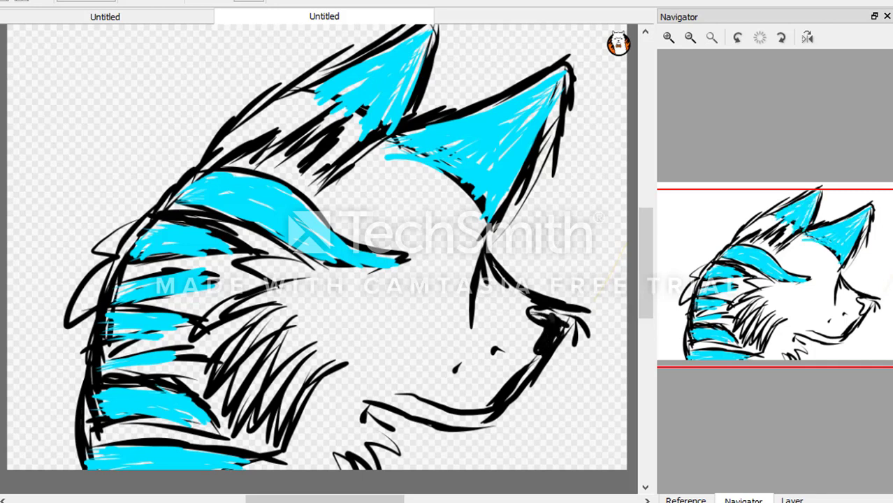
Step: Fill the nose solid black and thicken the front edge of the muzzle
drag(531, 318, 554, 313)
mouse_move(532, 312)
mouse_down()
mouse_move(564, 310)
mouse_move(545, 329)
mouse_up()
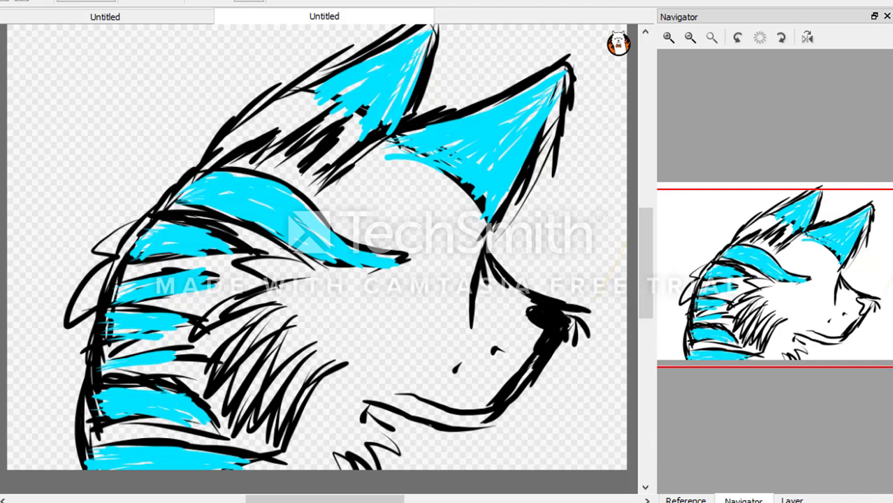
drag(558, 316, 524, 395)
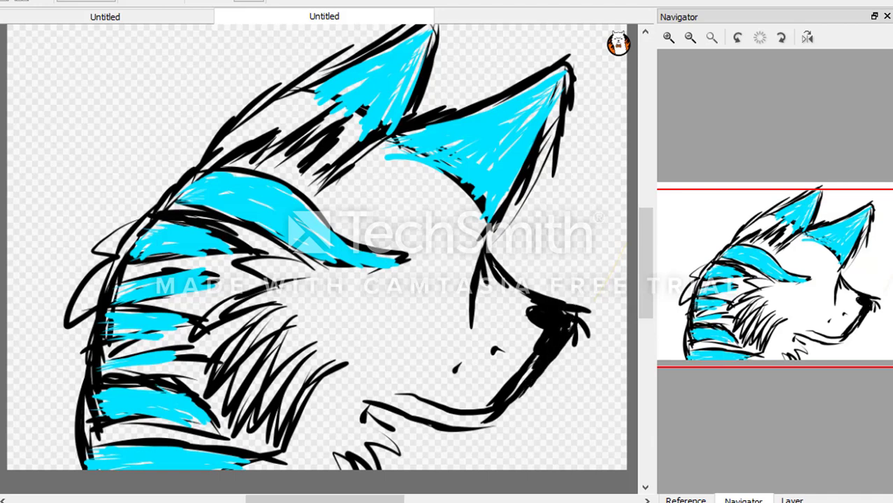
Step: Show the reference image and paint dark purple fur strokes down the face from below the brow toward the jaw
click(791, 500)
click(685, 500)
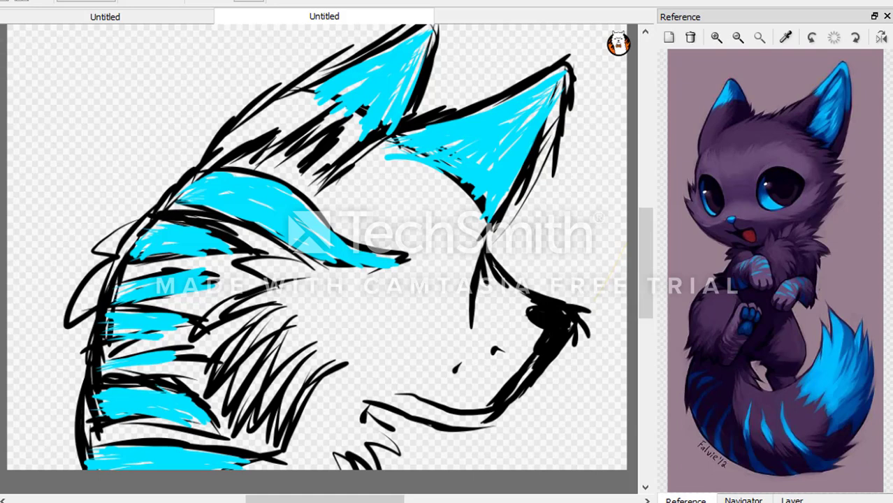
mouse_move(447, 237)
mouse_down()
mouse_move(430, 328)
mouse_move(437, 350)
mouse_up()
mouse_move(447, 255)
mouse_down()
mouse_move(437, 366)
mouse_move(450, 370)
mouse_up()
mouse_move(428, 325)
mouse_down()
mouse_move(361, 413)
mouse_move(343, 412)
mouse_move(391, 468)
mouse_up()
Step: Paint the throat fur beneath the jaw dark purple with short, pointed strokes
drag(377, 422, 360, 468)
drag(366, 409, 342, 468)
drag(356, 437, 339, 464)
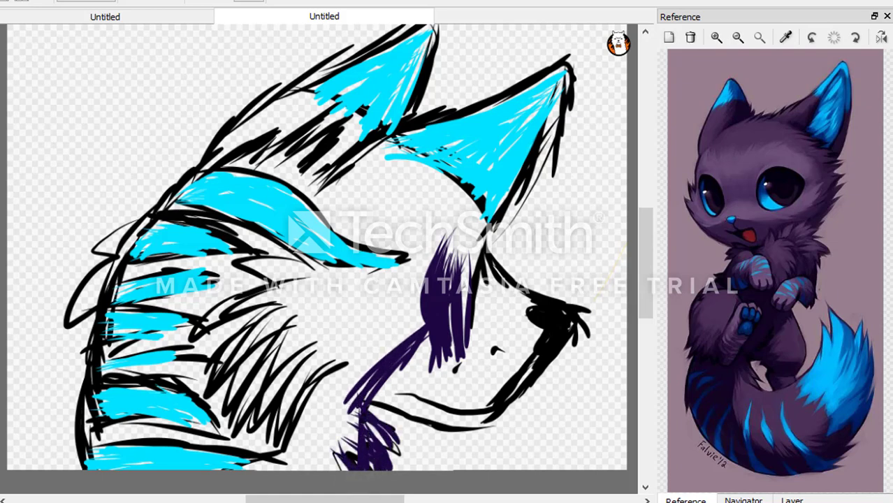
drag(377, 422, 337, 466)
drag(360, 391, 328, 469)
mouse_move(346, 411)
mouse_down()
mouse_move(311, 472)
mouse_move(234, 468)
mouse_move(327, 468)
mouse_move(412, 440)
mouse_up()
drag(371, 422, 401, 461)
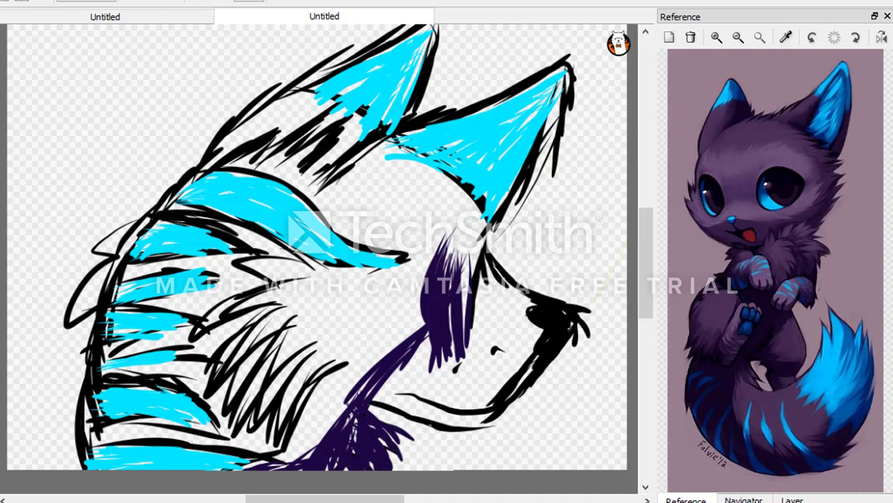
drag(348, 447, 330, 382)
Step: Thicken the dark purple band behind the mouth and fill the lower jaw with the same colour
drag(342, 412, 412, 319)
drag(376, 416, 419, 320)
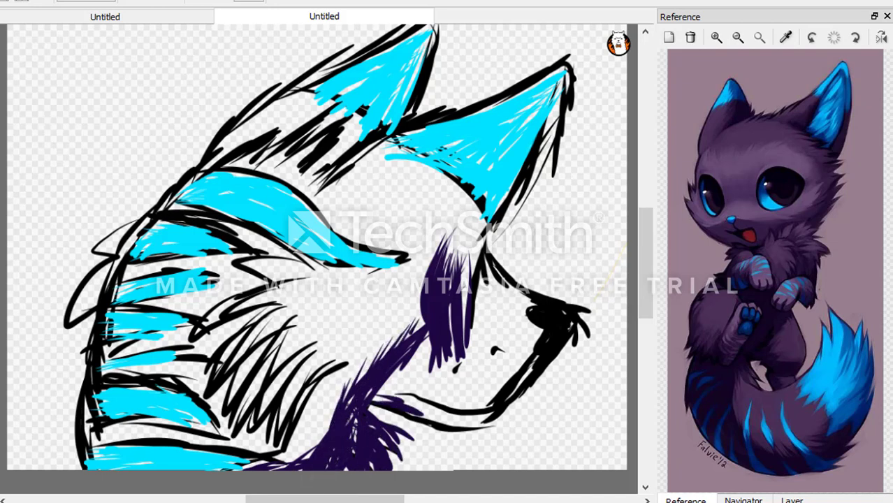
drag(372, 397, 476, 427)
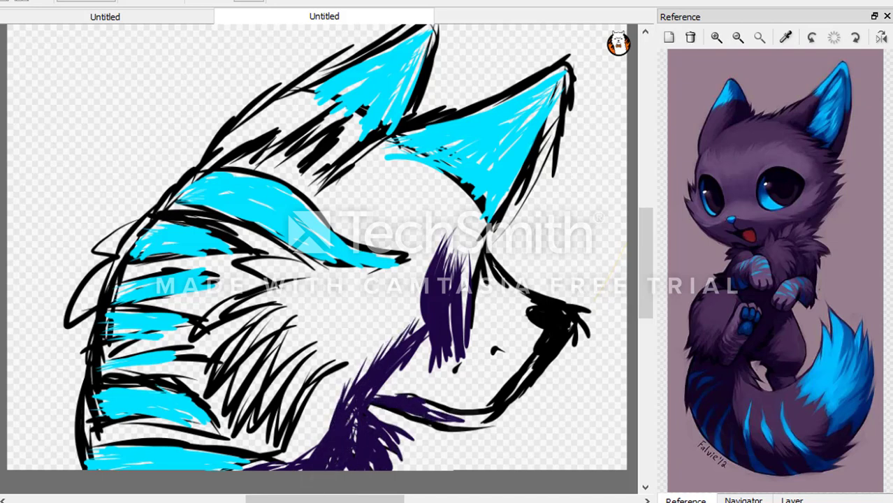
drag(429, 411, 489, 419)
Step: Fill the area above the mouth corner with dark purple fur strokes and extend them up behind the muzzle
drag(378, 391, 470, 368)
drag(405, 366, 430, 338)
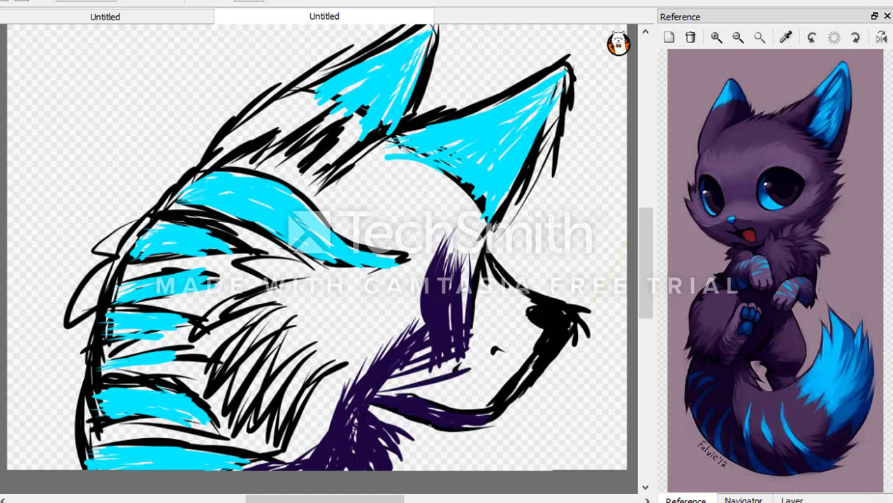
mouse_move(388, 381)
mouse_down()
mouse_move(474, 356)
mouse_move(469, 393)
mouse_up()
drag(380, 393, 474, 370)
drag(409, 362, 454, 326)
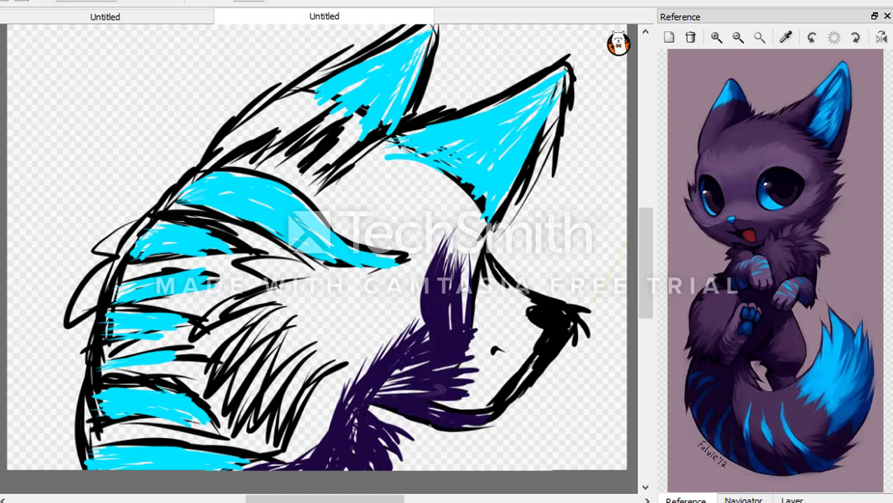
drag(377, 397, 465, 362)
mouse_move(403, 340)
mouse_down()
mouse_move(427, 293)
mouse_move(423, 230)
mouse_up()
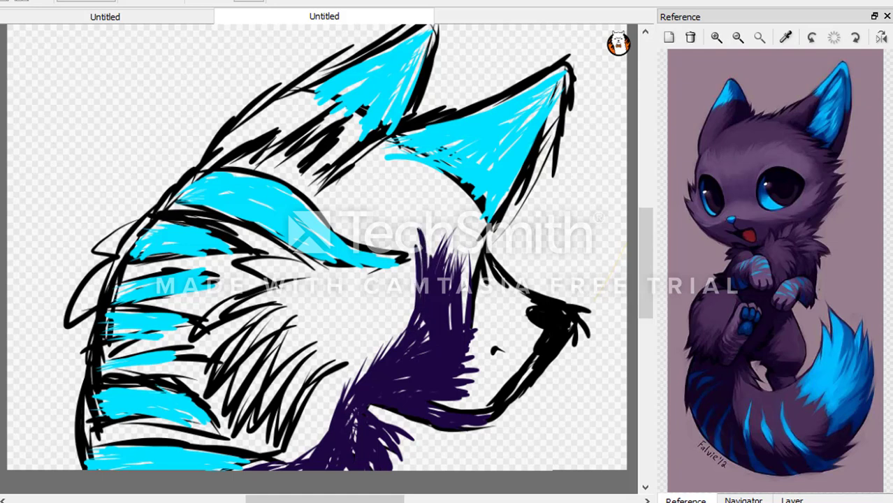
Step: Add a dark purple fur streak up toward the forehead and pointed purple tufts on the cheek
drag(414, 266, 383, 180)
drag(338, 319, 395, 348)
drag(335, 294, 396, 345)
drag(343, 314, 398, 343)
mouse_move(355, 292)
mouse_down()
mouse_move(402, 341)
mouse_move(391, 330)
mouse_up()
drag(376, 292, 405, 336)
Step: Fill the purple patch below the brow with upward-pointing dark purple strokes
mouse_move(426, 305)
mouse_down()
mouse_move(419, 329)
mouse_move(454, 253)
mouse_up()
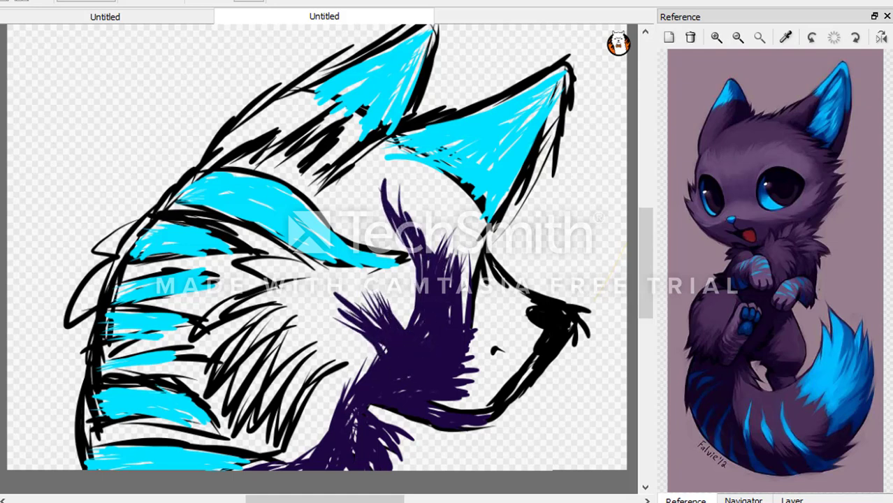
drag(464, 316, 461, 237)
drag(451, 287, 442, 228)
drag(434, 254, 416, 214)
Step: Extend the dark purple cheek fur backward and down toward the throat with spiky strokes
drag(377, 351, 326, 321)
drag(435, 361, 397, 327)
mouse_move(377, 356)
mouse_down()
mouse_move(336, 412)
mouse_move(307, 406)
mouse_up()
drag(378, 352, 342, 366)
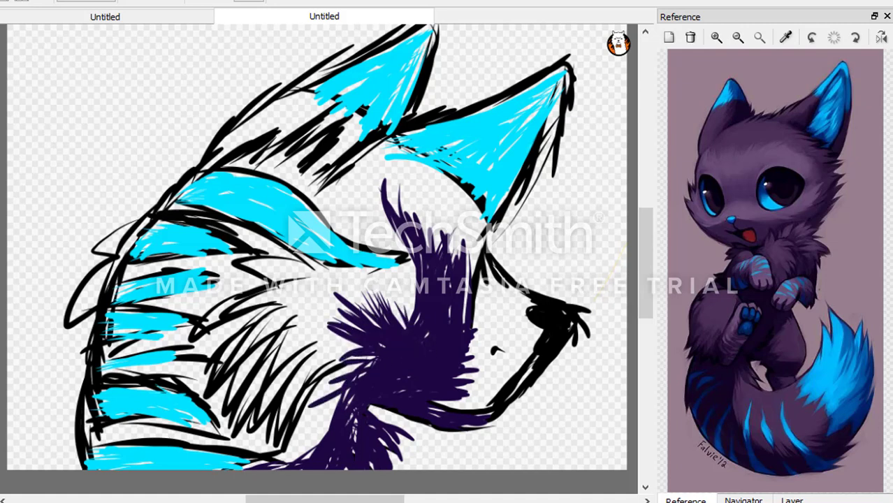
Step: Redraw the mouth line in black and fill the gap between the cheek tufts and the face with dark purple
drag(503, 409, 373, 390)
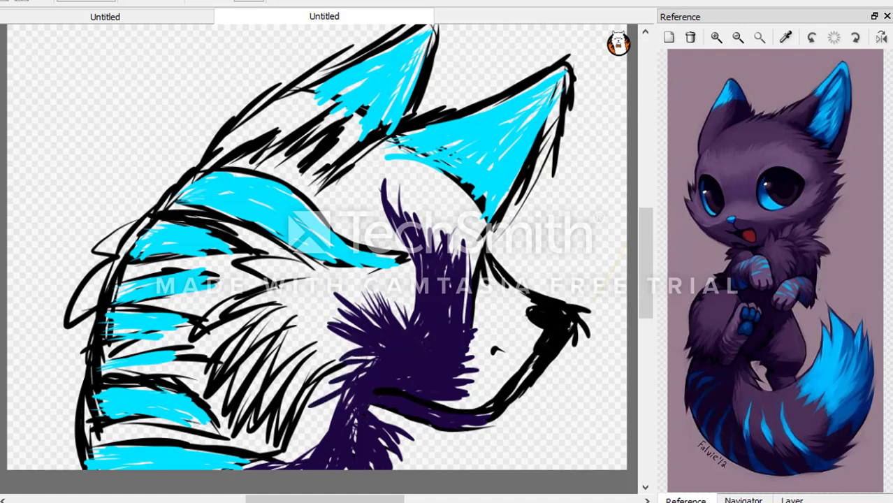
drag(415, 310, 381, 281)
mouse_move(422, 330)
mouse_down()
mouse_move(377, 292)
mouse_move(386, 285)
mouse_up()
drag(415, 302, 395, 279)
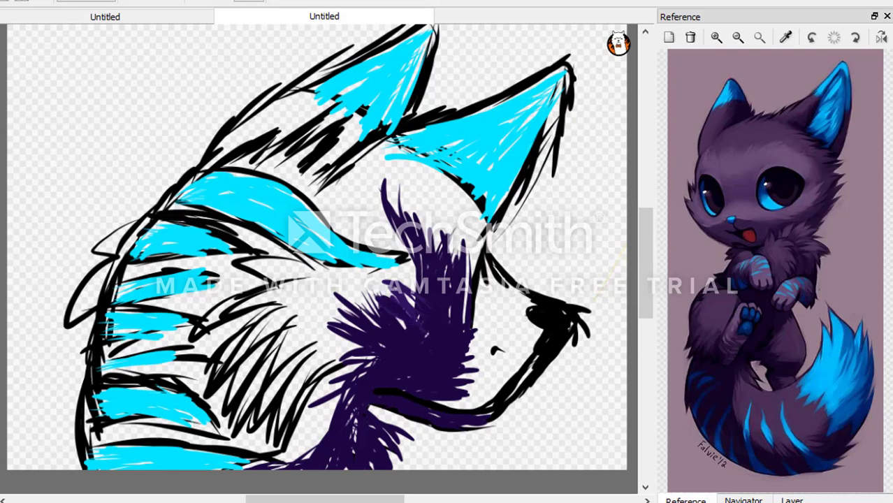
Step: Paint dark purple strokes between the cyan stripes on the upper neck
drag(215, 294, 143, 304)
mouse_move(223, 299)
mouse_down()
mouse_move(148, 307)
mouse_move(169, 314)
mouse_up()
drag(191, 316, 160, 322)
drag(213, 267, 119, 279)
drag(213, 258, 126, 277)
drag(208, 272, 117, 285)
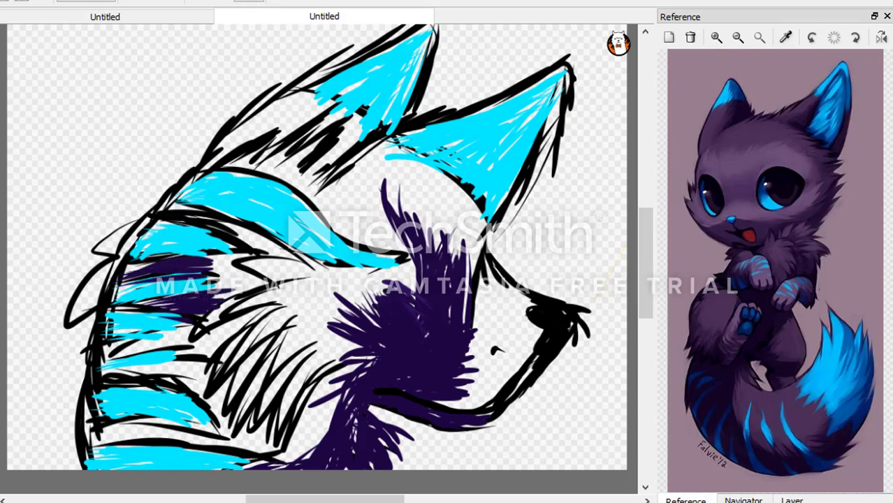
Step: Paint the outer back part of the far ear dark purple, below its cyan tip
drag(296, 111, 227, 152)
drag(274, 108, 217, 151)
drag(252, 126, 202, 170)
drag(302, 91, 243, 130)
drag(256, 134, 218, 168)
drag(310, 92, 259, 143)
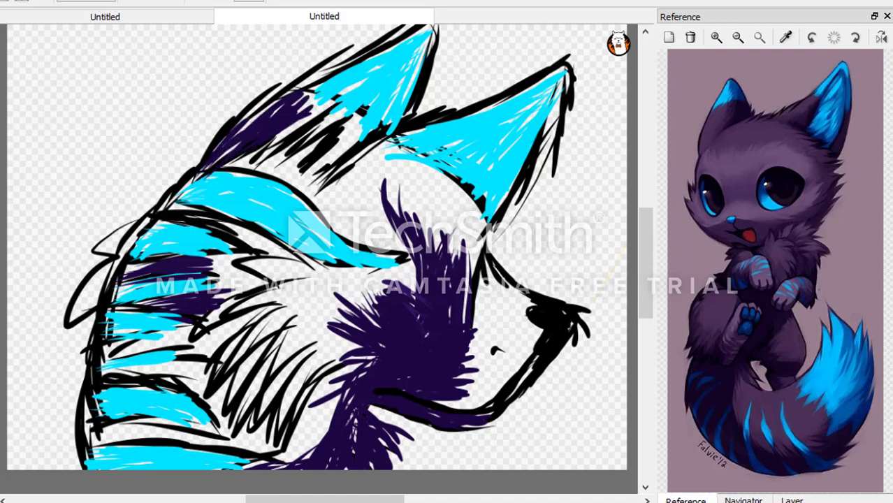
Step: Fill the lower part of the far ear beneath its cyan tip with dark purple strokes
drag(274, 105, 218, 159)
drag(341, 93, 245, 155)
drag(366, 104, 286, 138)
mouse_move(358, 121)
mouse_down()
mouse_move(323, 165)
mouse_move(335, 162)
mouse_up()
Step: Extend the dark purple face fur with spiky strokes across the brow and along the back edge of the cheek
mouse_move(396, 232)
mouse_down()
mouse_move(327, 204)
mouse_move(341, 218)
mouse_up()
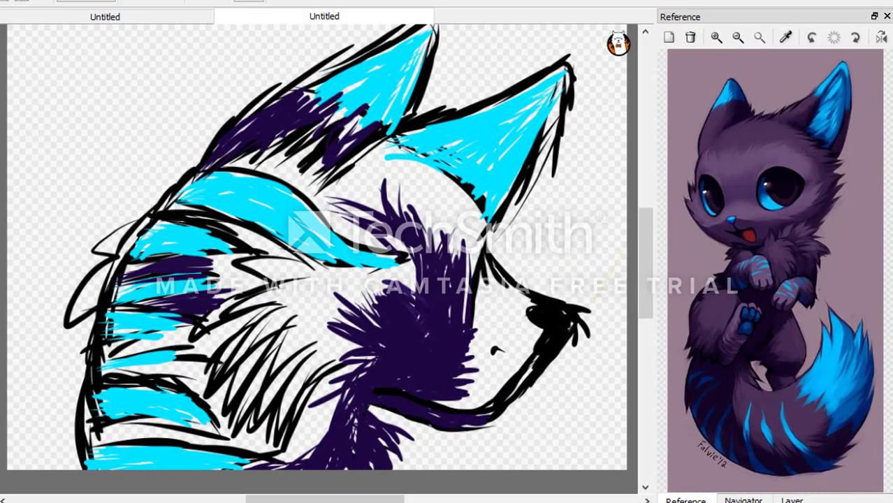
drag(427, 203, 439, 256)
mouse_move(445, 204)
mouse_down()
mouse_move(451, 267)
mouse_move(461, 258)
mouse_up()
drag(349, 321, 313, 309)
drag(377, 300, 306, 293)
mouse_move(355, 317)
mouse_down()
mouse_move(308, 303)
mouse_move(321, 318)
mouse_up()
drag(360, 347, 321, 335)
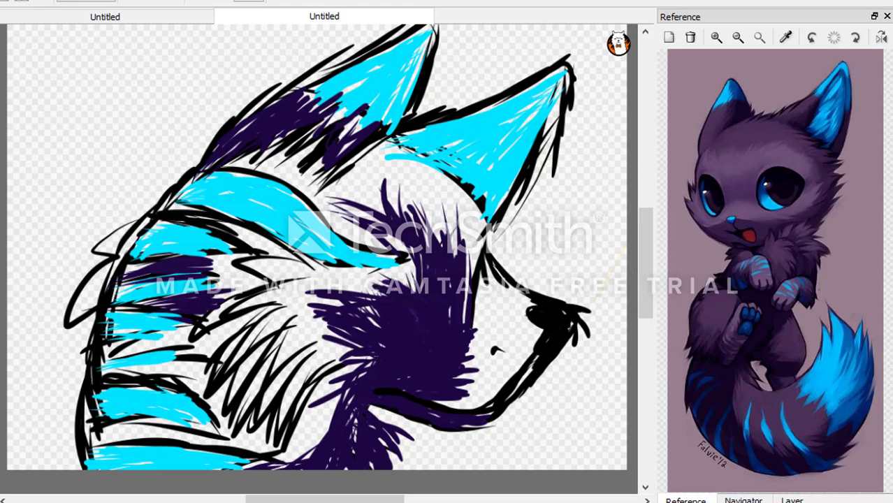
mouse_move(646, 264)
mouse_down()
mouse_move(645, 217)
mouse_move(645, 258)
mouse_up()
mouse_move(14, 86)
mouse_down()
mouse_move(208, 43)
mouse_move(7, 167)
mouse_move(6, 380)
mouse_move(33, 245)
mouse_move(17, 268)
mouse_up()
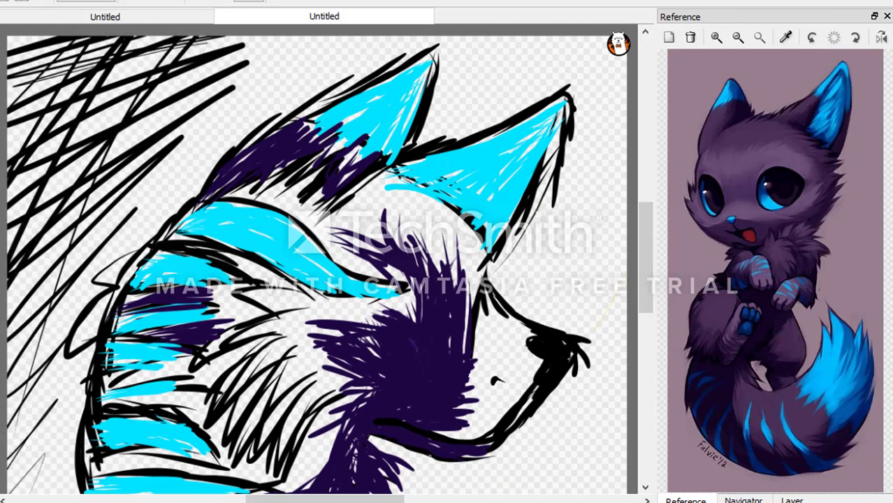
mouse_move(645, 258)
mouse_down()
mouse_move(645, 304)
mouse_move(645, 271)
mouse_up()
key(ctrl+z)
key(ctrl+z)
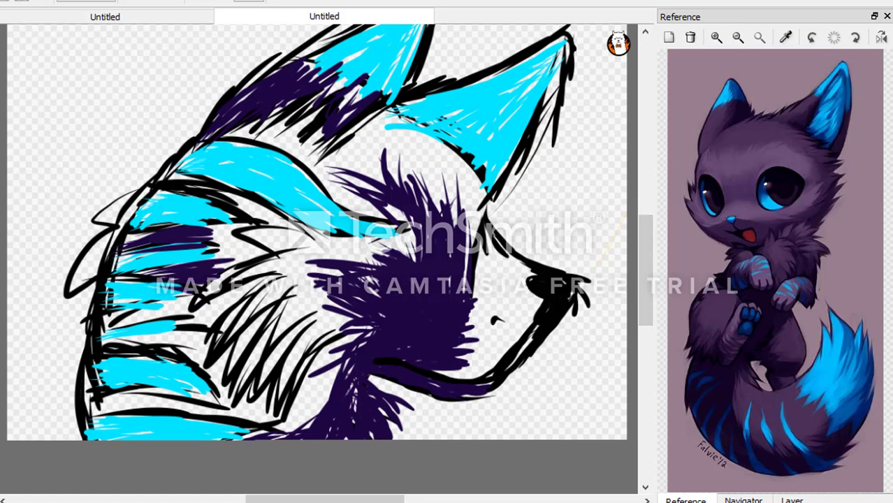
Step: Scribble a cluster of overlapping black circles on the back of the head, behind the far ear's base
scroll(318, 258, up, 3)
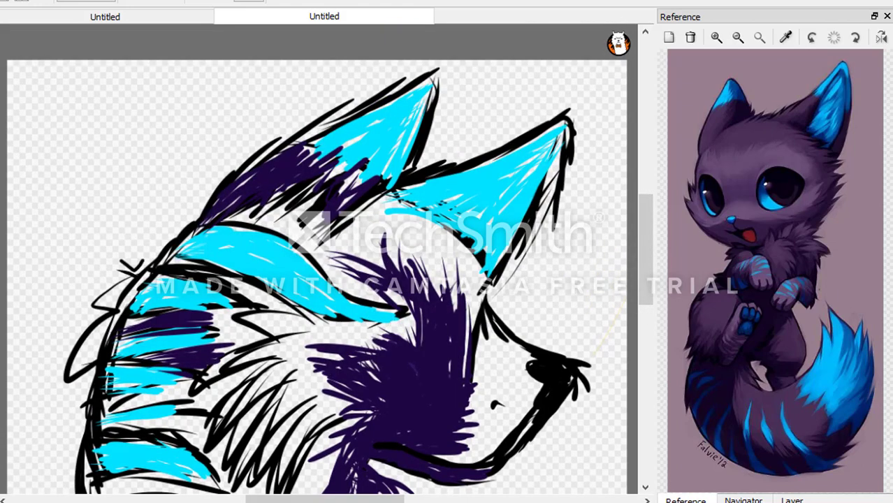
mouse_move(143, 231)
mouse_down()
mouse_move(151, 262)
mouse_move(164, 217)
mouse_move(139, 245)
mouse_up()
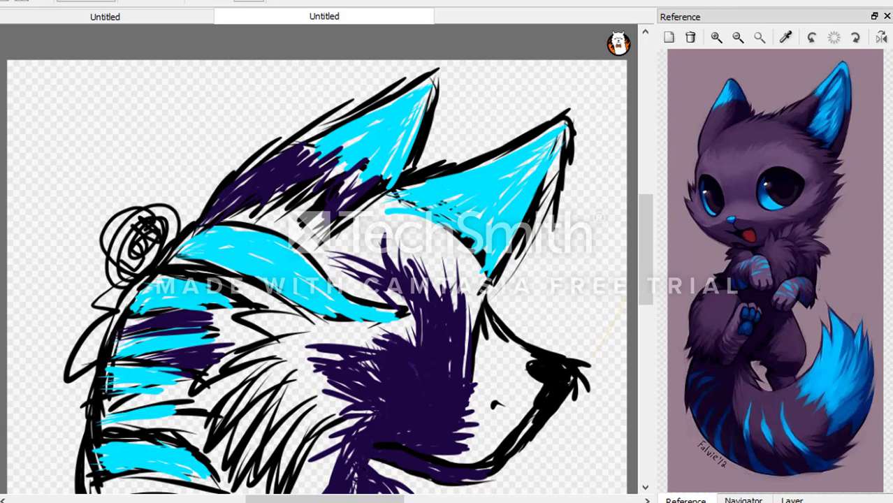
scroll(317, 258, down, 2)
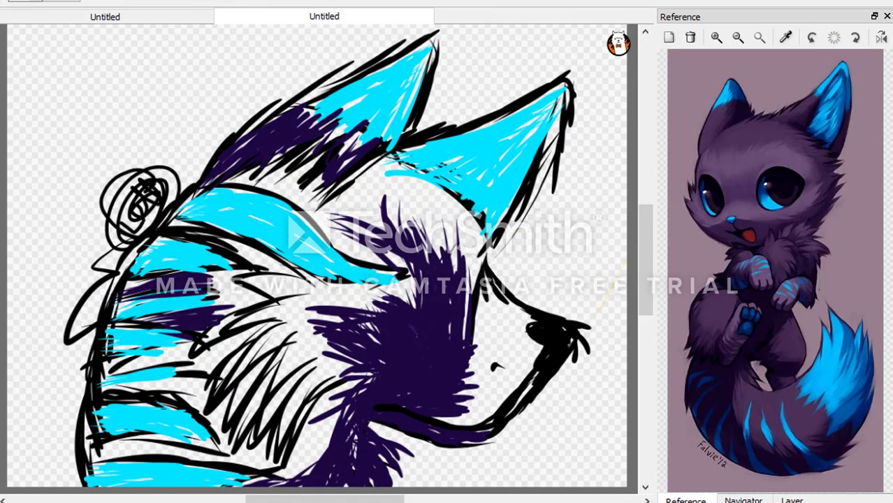
Step: Paint the nose and the front edge of the muzzle below it cyan
mouse_move(528, 331)
mouse_down()
mouse_move(569, 346)
mouse_move(554, 333)
mouse_move(563, 344)
mouse_move(534, 384)
mouse_up()
drag(546, 353, 531, 385)
drag(557, 340, 539, 384)
drag(522, 326, 561, 334)
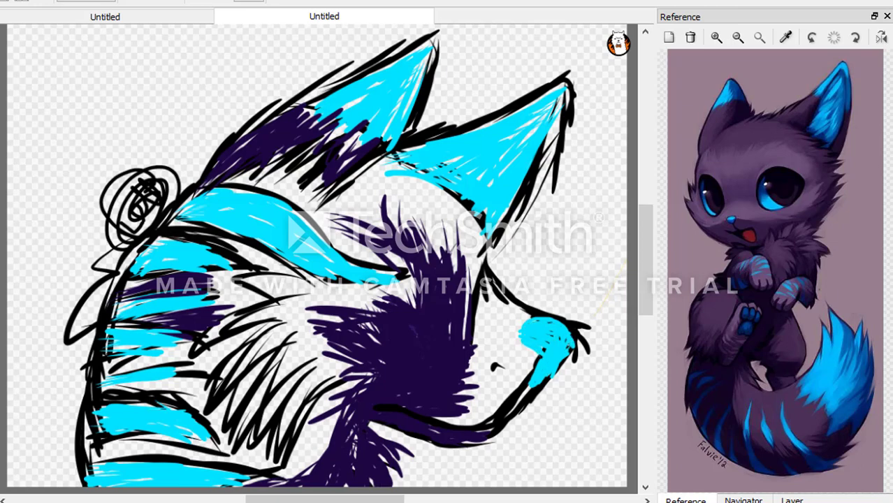
scroll(316, 258, up, 5)
scroll(316, 258, down, 5)
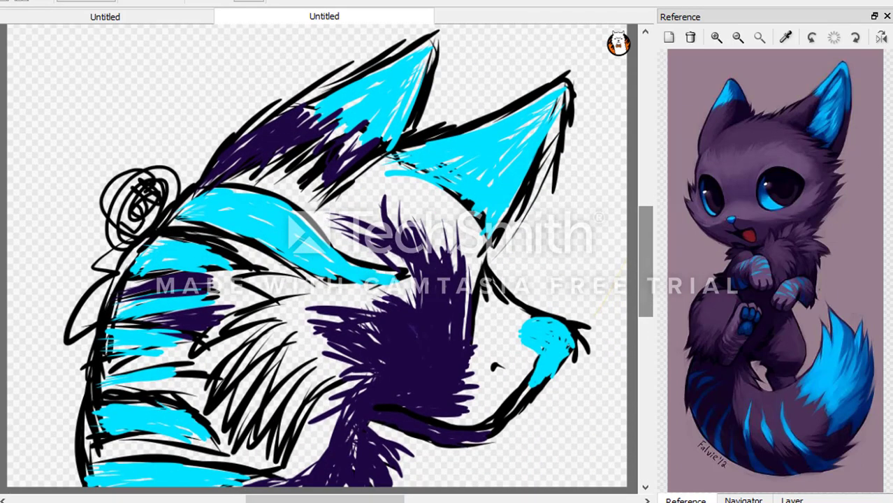
mouse_move(645, 265)
mouse_down()
mouse_move(646, 244)
mouse_move(646, 282)
mouse_up()
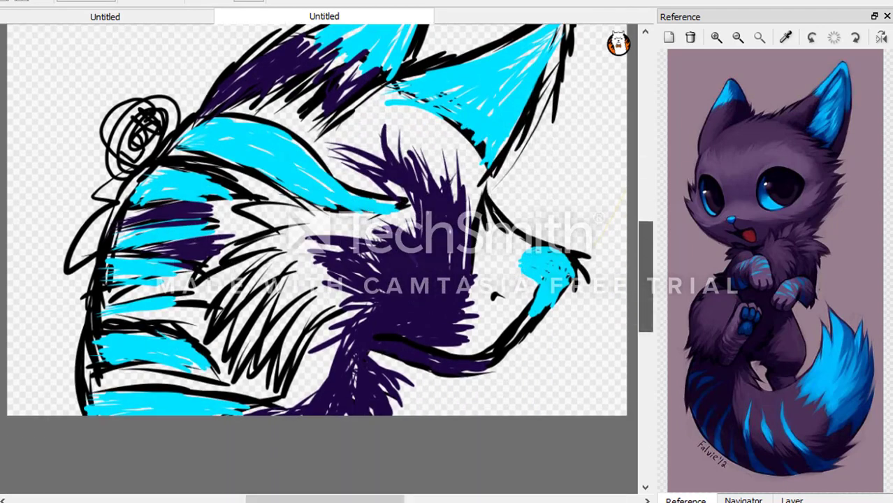
scroll(316, 258, up, 4)
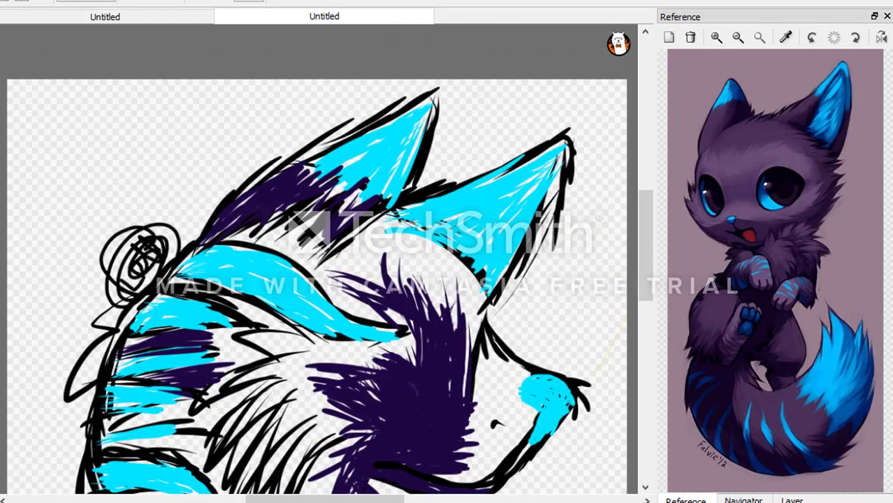
scroll(317, 258, down, 4)
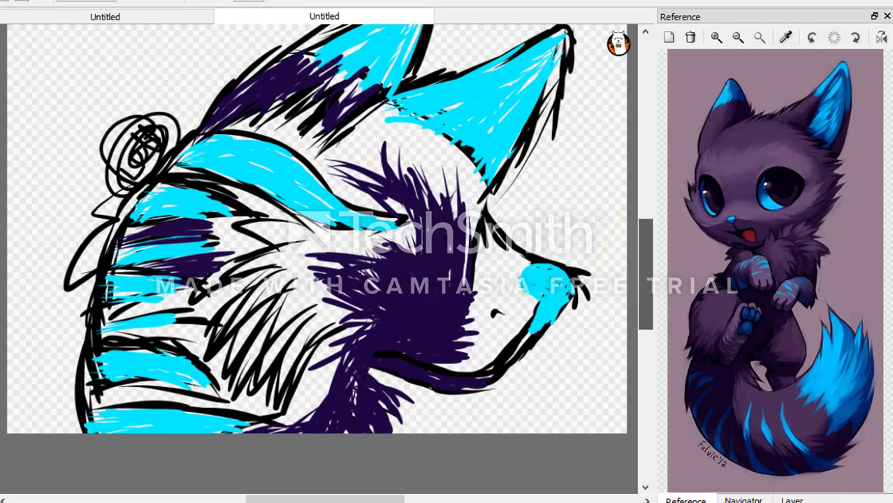
scroll(316, 259, up, 1)
scroll(316, 258, down, 1)
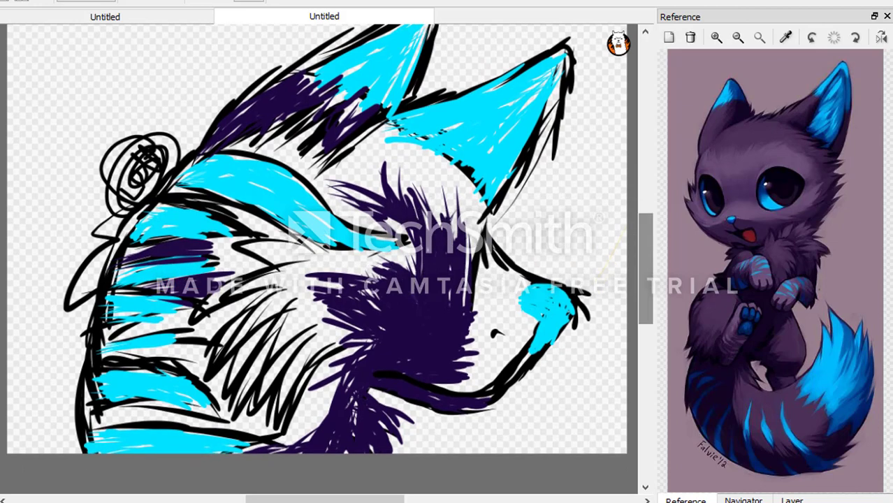
scroll(316, 259, up, 3)
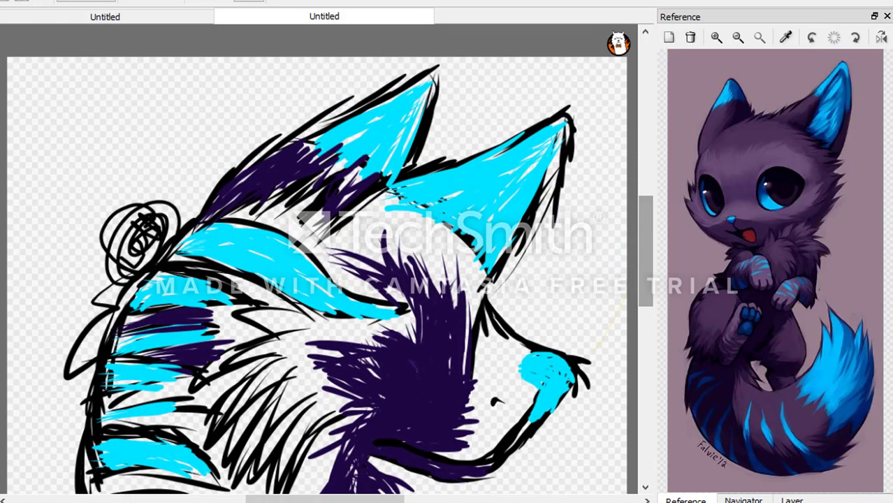
Step: Thicken the black outline along the back of the neck and add black fur strokes beneath the jaw at the throat
scroll(316, 258, down, 4)
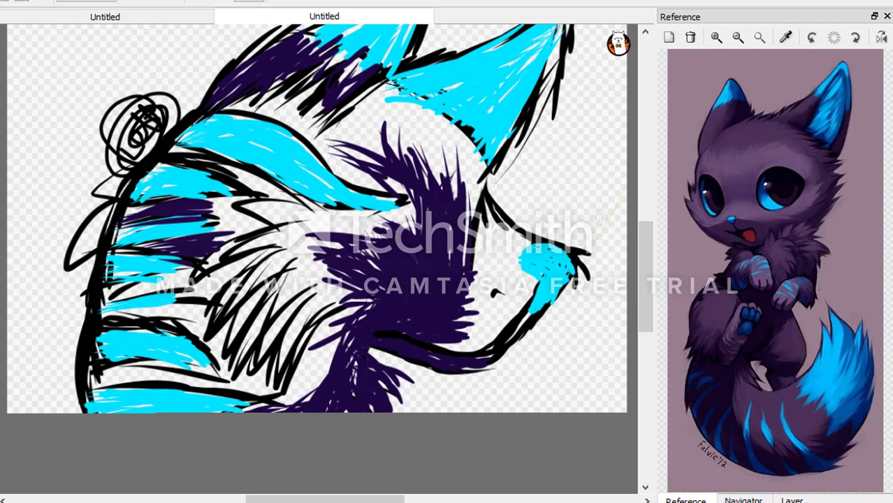
mouse_move(376, 355)
mouse_down()
mouse_move(410, 371)
mouse_move(414, 391)
mouse_up()
drag(397, 381, 396, 411)
drag(376, 350, 391, 352)
drag(366, 349, 444, 380)
click(645, 388)
scroll(315, 259, up, 4)
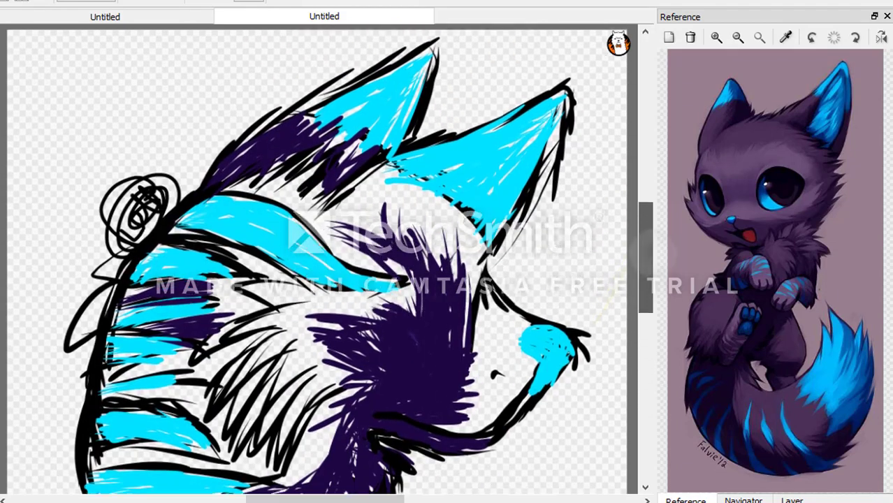